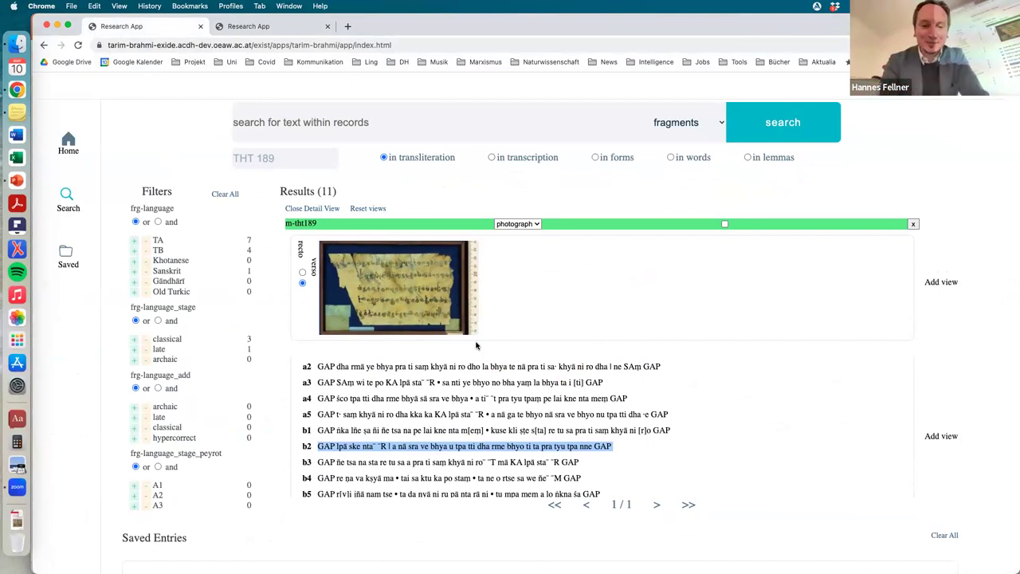
- Examine the enlarged photograph and transliteration of m-tht189, including the syllable "sra" in line a1
{"action": "key", "text": "super+equal"}
{"action": "key", "text": "super+equal"}
{"action": "key", "text": "super+equal"}
{"action": "key", "text": "super+equal"}
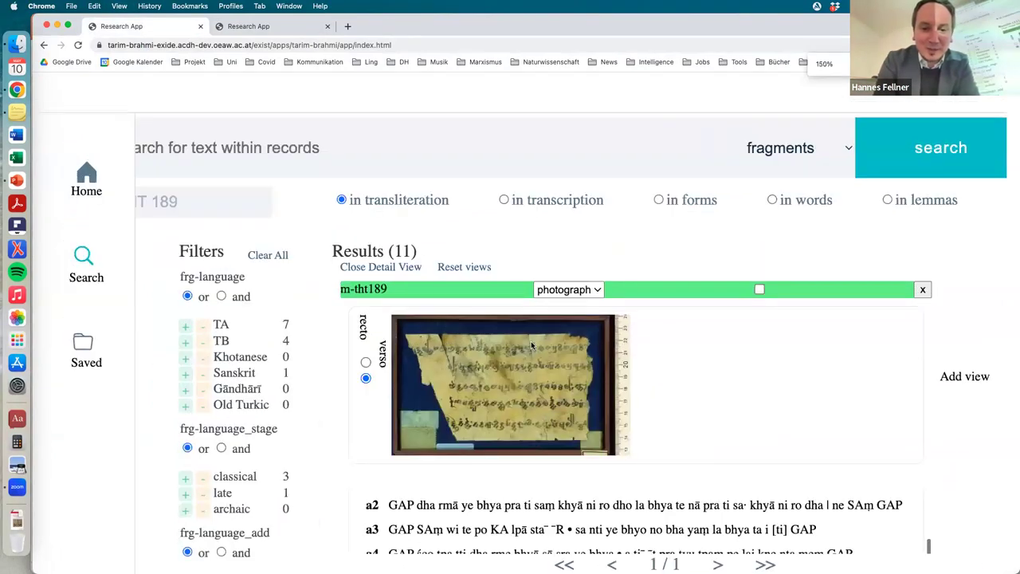
{"action": "scroll", "coordinate": [558, 362], "scroll_direction": "down", "scroll_amount": 3}
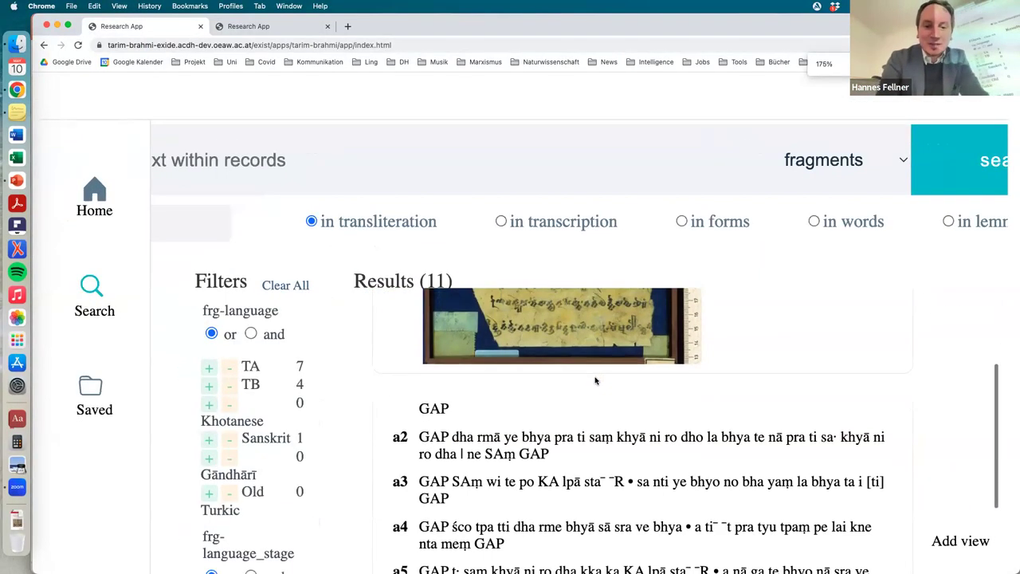
{"action": "key", "text": "super+minus"}
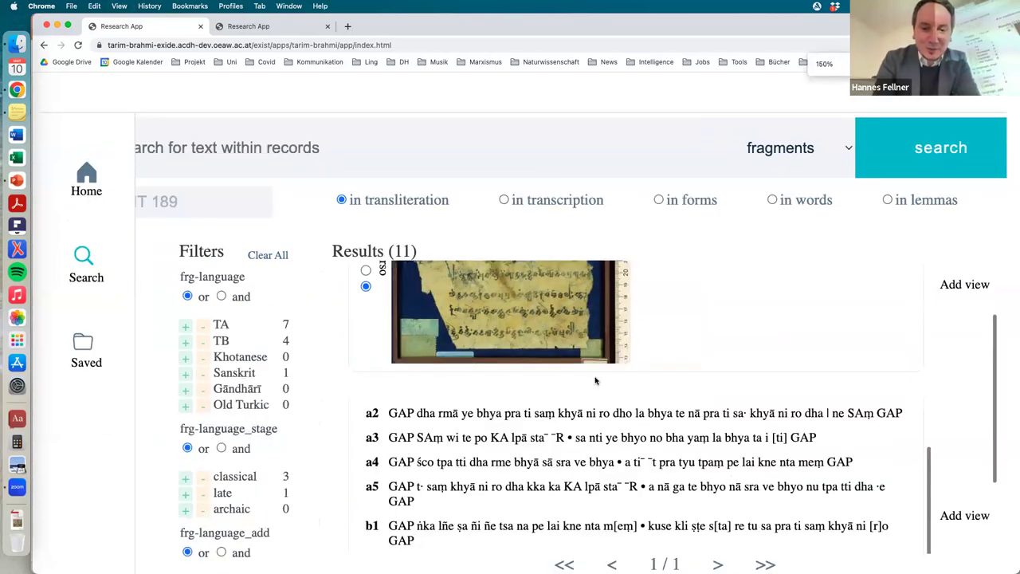
{"action": "scroll", "coordinate": [640, 401], "scroll_direction": "down", "scroll_amount": 1}
{"action": "scroll", "coordinate": [645, 375], "scroll_direction": "up", "scroll_amount": 3}
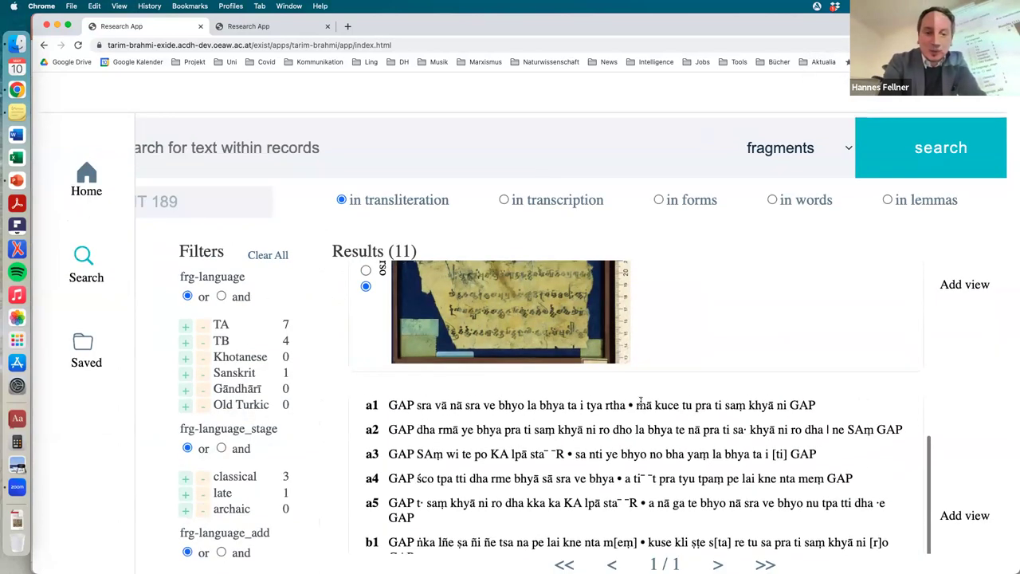
{"action": "scroll", "coordinate": [659, 335], "scroll_direction": "up", "scroll_amount": 1}
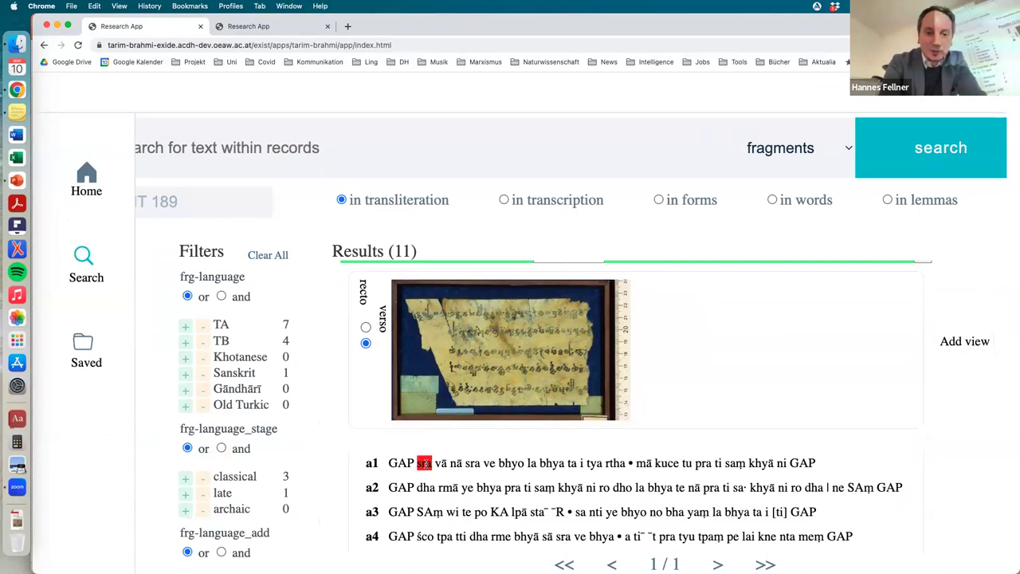
{"action": "left_click", "coordinate": [424, 463]}
{"action": "scroll", "coordinate": [427, 467], "scroll_direction": "down", "scroll_amount": 4}
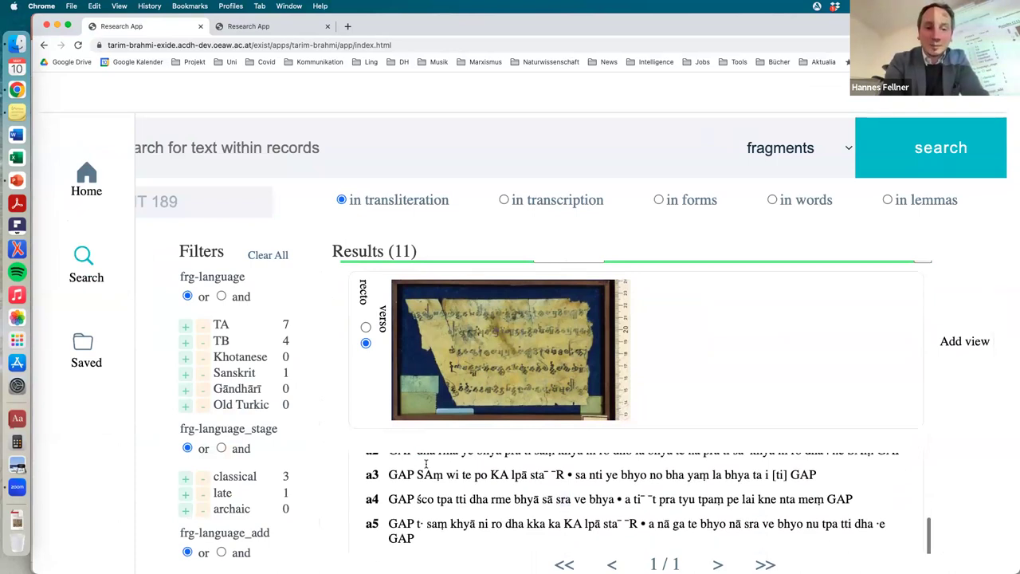
{"action": "scroll", "coordinate": [426, 467], "scroll_direction": "up", "scroll_amount": 3}
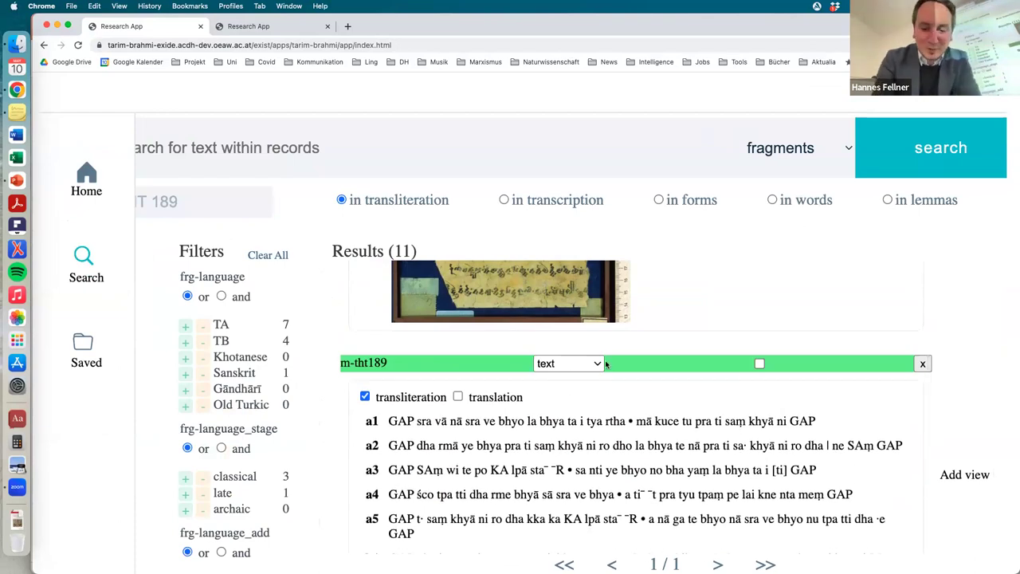
- Locate the line b1 syllables ṅka, ṣa, ñi and ñe on the m-tht189 photograph, as well as the "a" in line a5
{"action": "key", "text": "super+minus"}
{"action": "scroll", "coordinate": [656, 276], "scroll_direction": "up", "scroll_amount": 2}
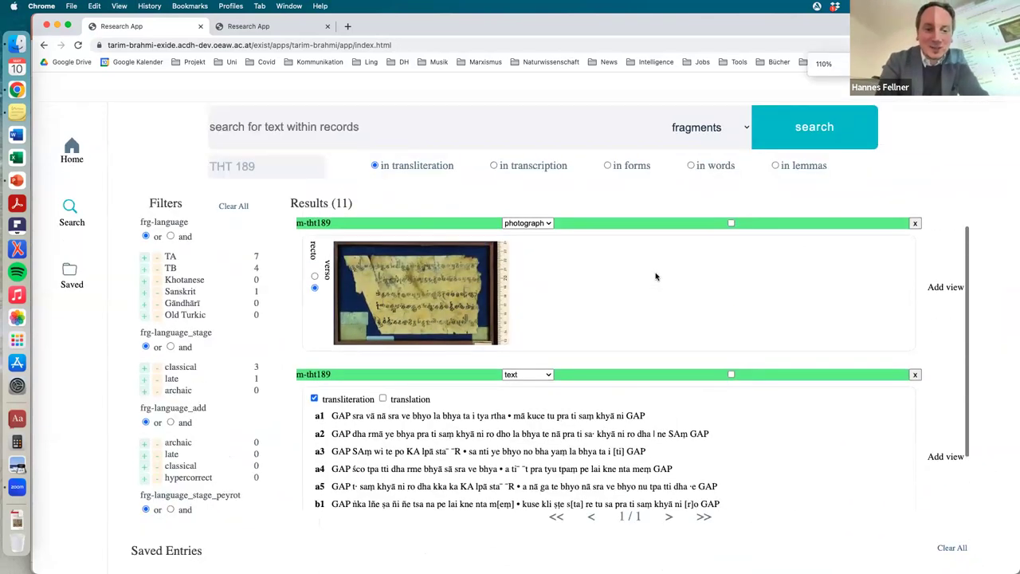
{"action": "left_click", "coordinate": [359, 482]}
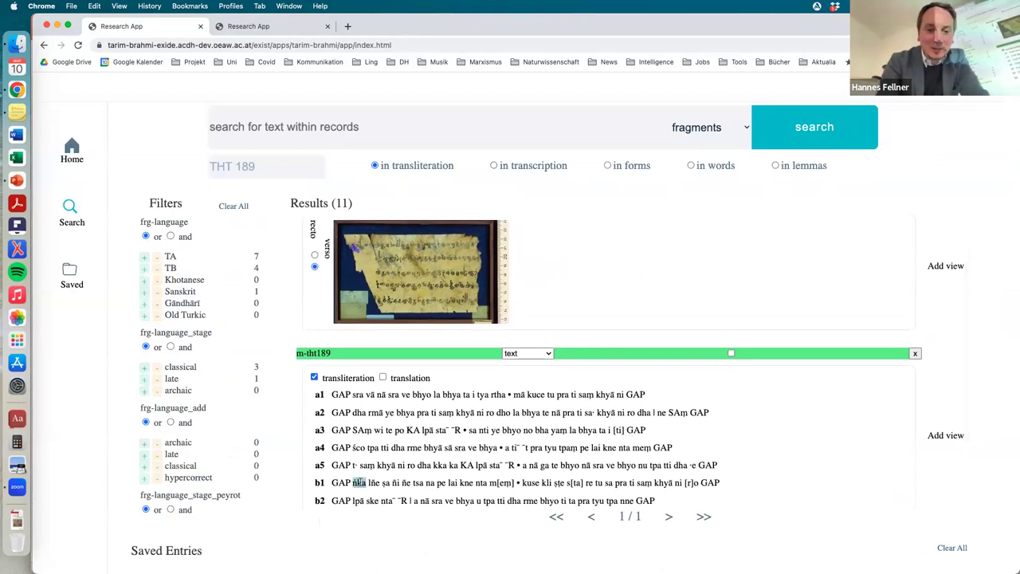
{"action": "left_click", "coordinate": [385, 483]}
{"action": "left_click", "coordinate": [396, 483]}
{"action": "left_click", "coordinate": [409, 482]}
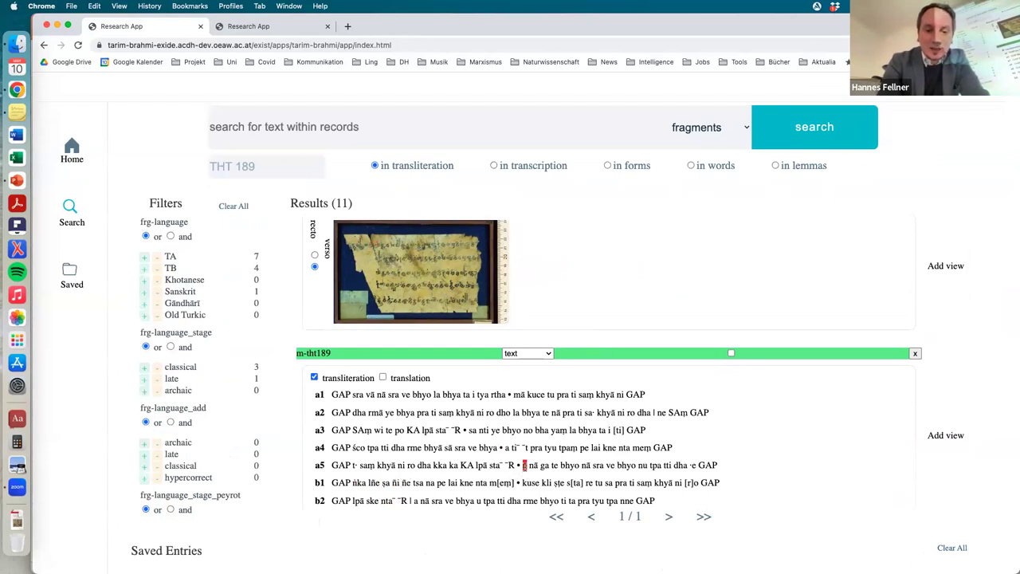
{"action": "triple_click", "coordinate": [524, 465]}
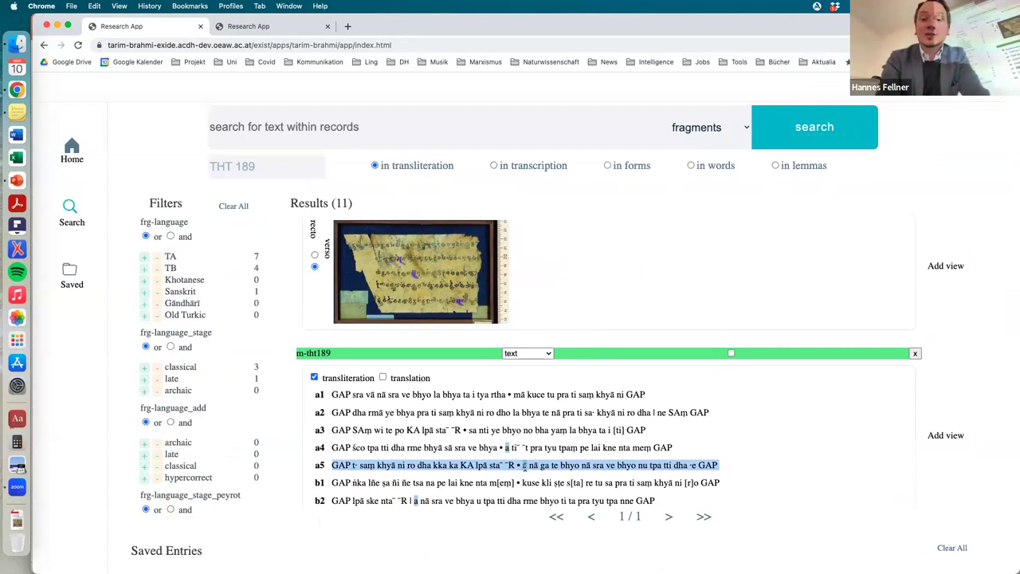
- Enlarge the m-tht189 views, mark the syllable "a" from line a4 on the photograph, and clear the marking
{"action": "key", "text": "super+r"}
{"action": "key", "text": "super+plus"}
{"action": "scroll", "coordinate": [617, 410], "scroll_direction": "down", "scroll_amount": 2}
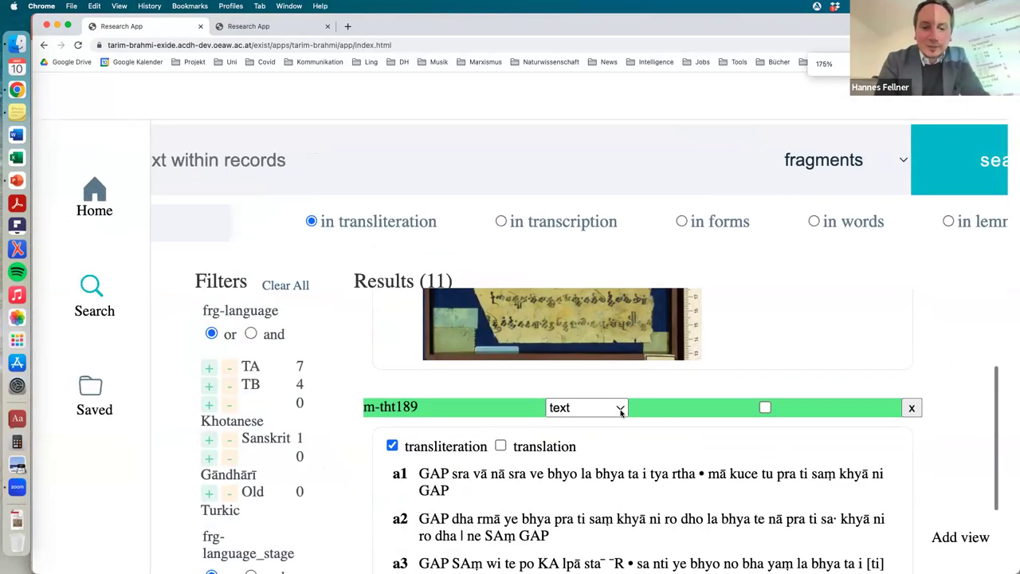
{"action": "scroll", "coordinate": [587, 475], "scroll_direction": "down", "scroll_amount": 2}
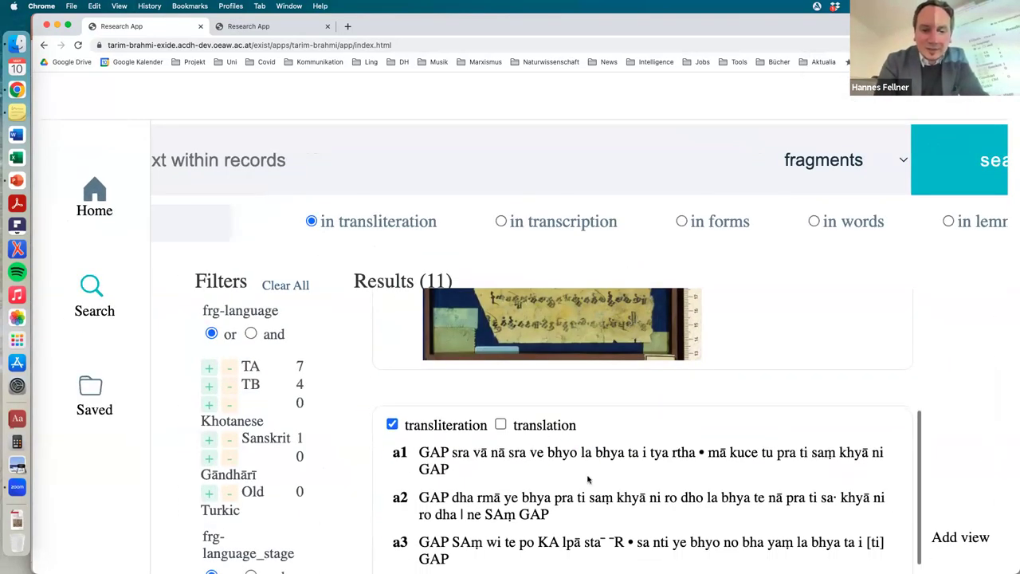
{"action": "scroll", "coordinate": [587, 475], "scroll_direction": "down", "scroll_amount": 2}
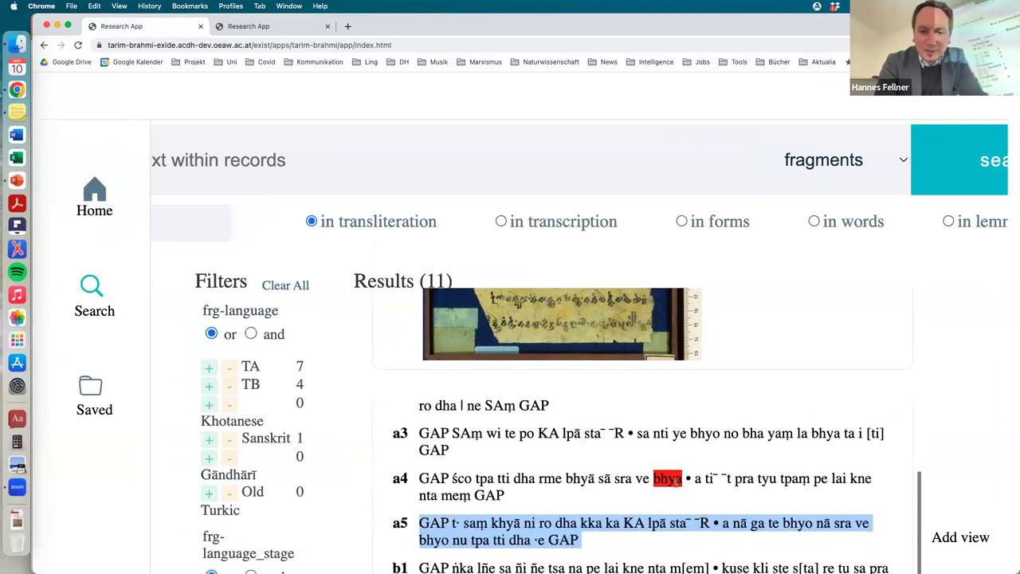
{"action": "scroll", "coordinate": [685, 367], "scroll_direction": "up", "scroll_amount": 2}
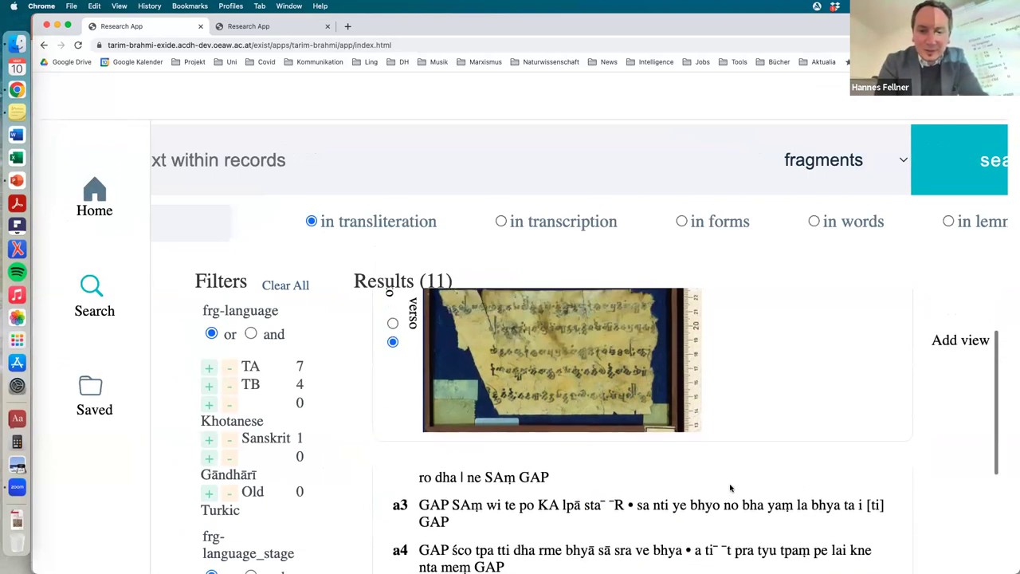
{"action": "left_click", "coordinate": [698, 550]}
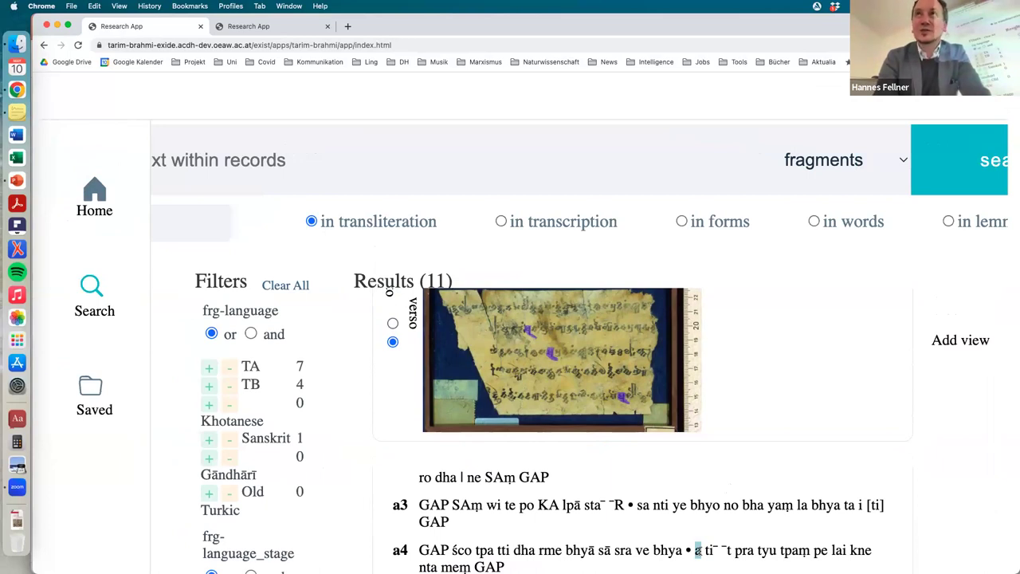
{"action": "left_click", "coordinate": [698, 550]}
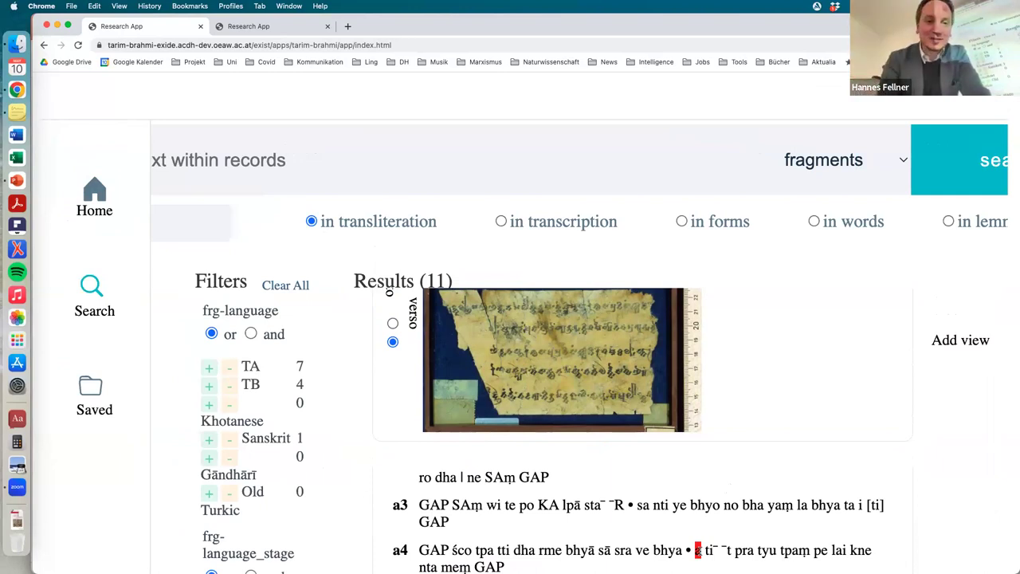
- Close the tab showing m-tht189 and search the fragments in transliteration for "ka"
{"action": "left_click", "coordinate": [200, 27]}
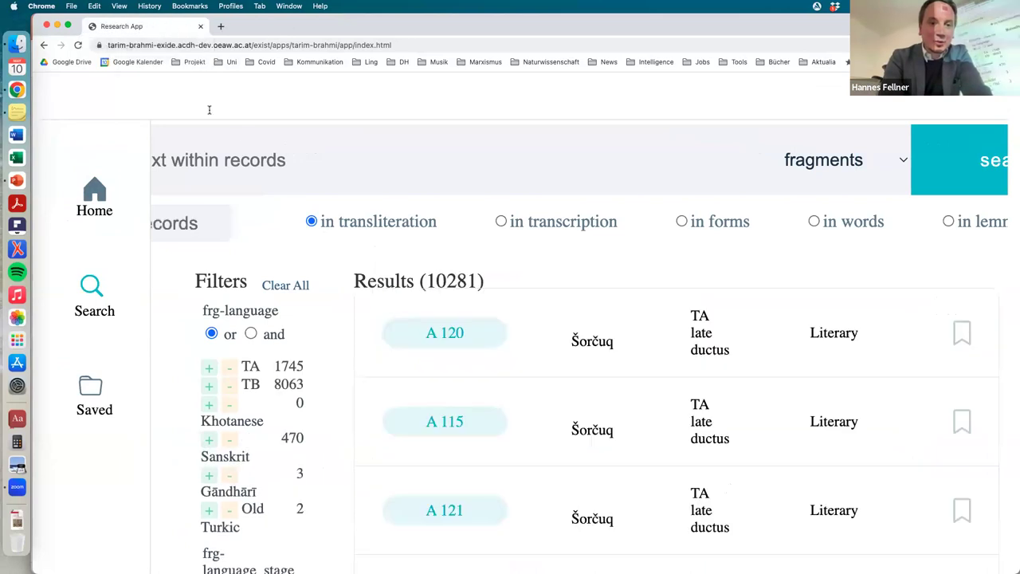
{"action": "key", "text": "super+minus"}
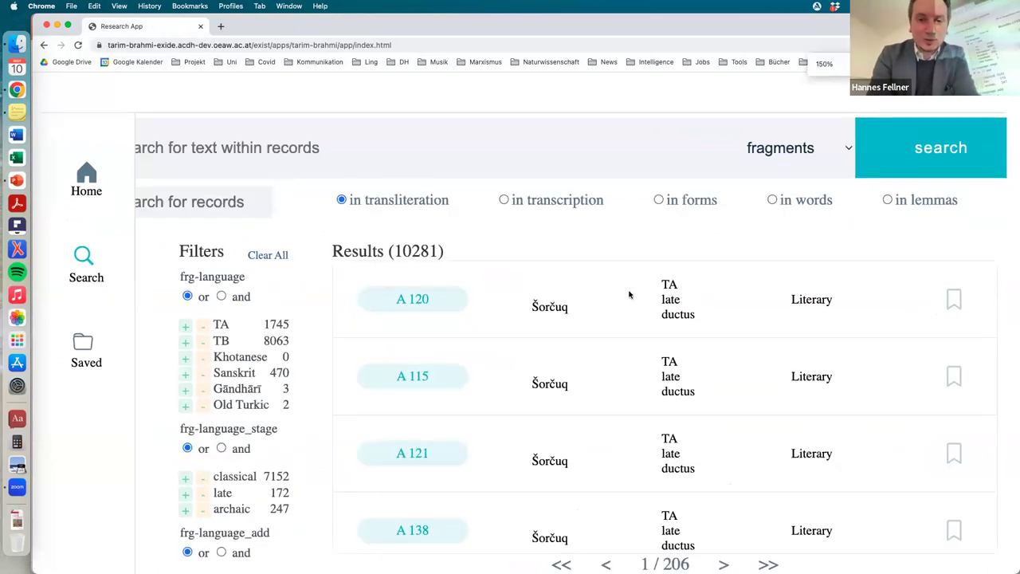
{"action": "key", "text": "super+minus"}
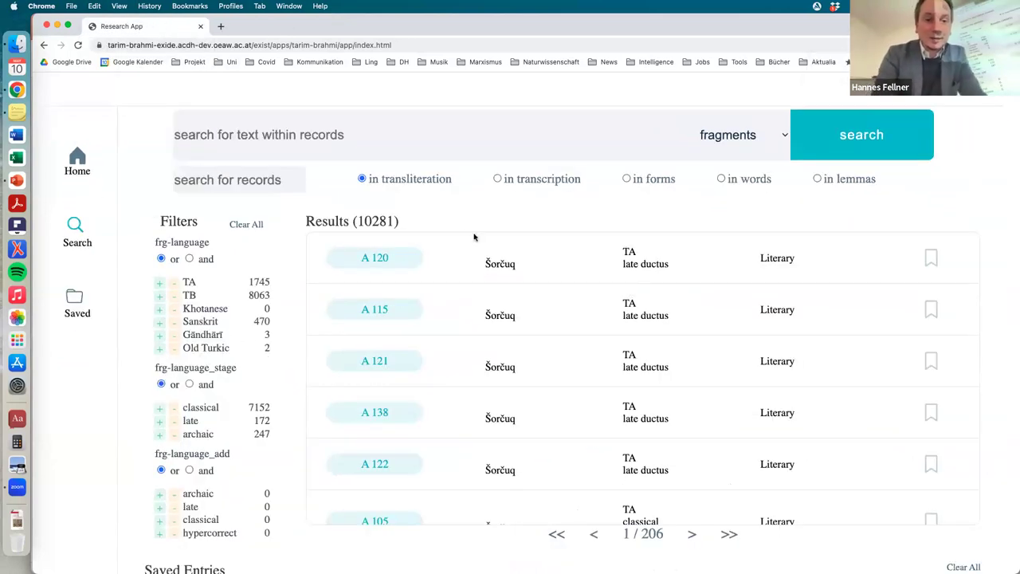
{"action": "left_click", "coordinate": [314, 132]}
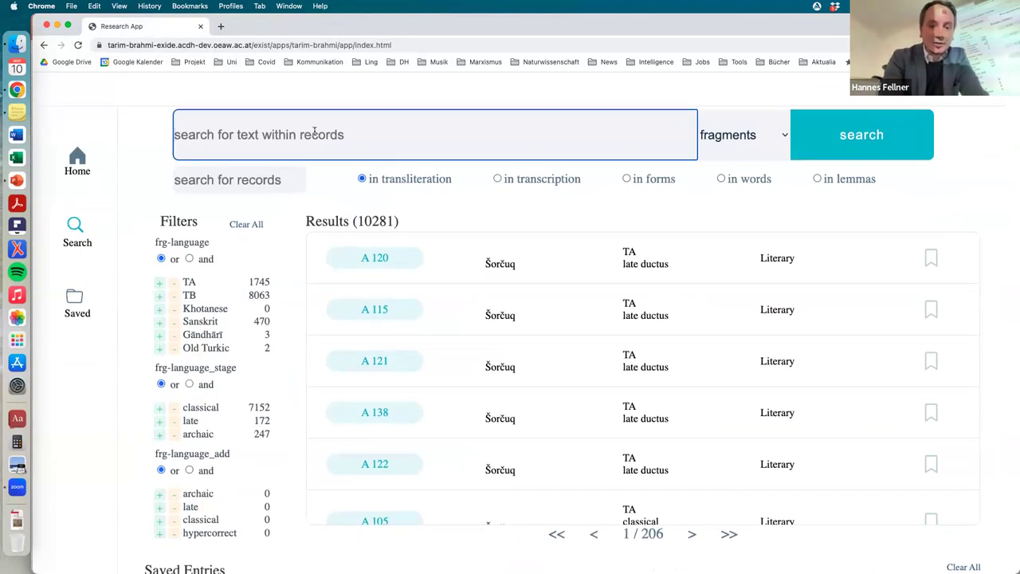
{"action": "type", "text": "ka"}
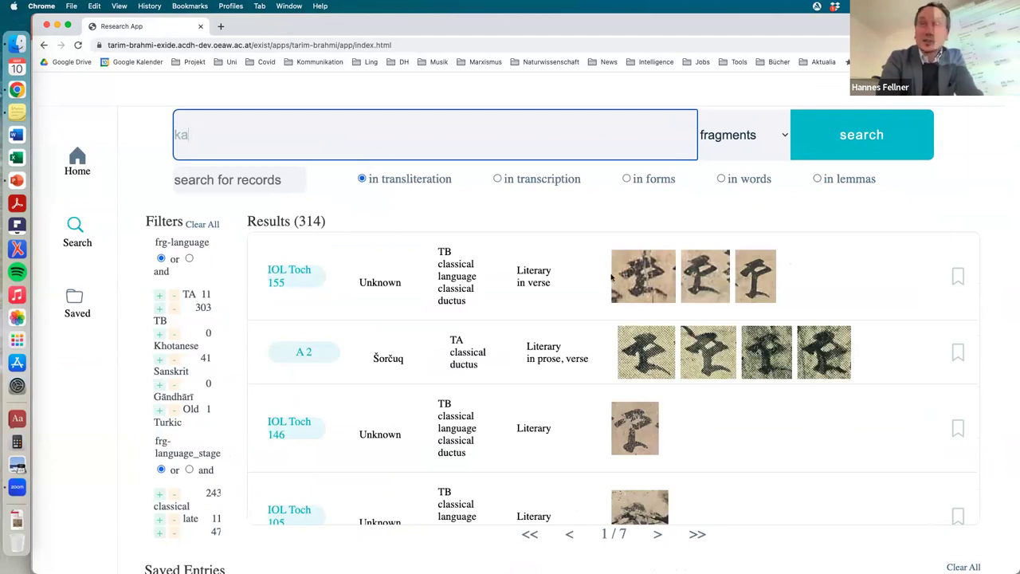
- Filter the "ka" results by the subgenre Graffito (object)
{"action": "scroll", "coordinate": [212, 321], "scroll_direction": "down", "scroll_amount": 5}
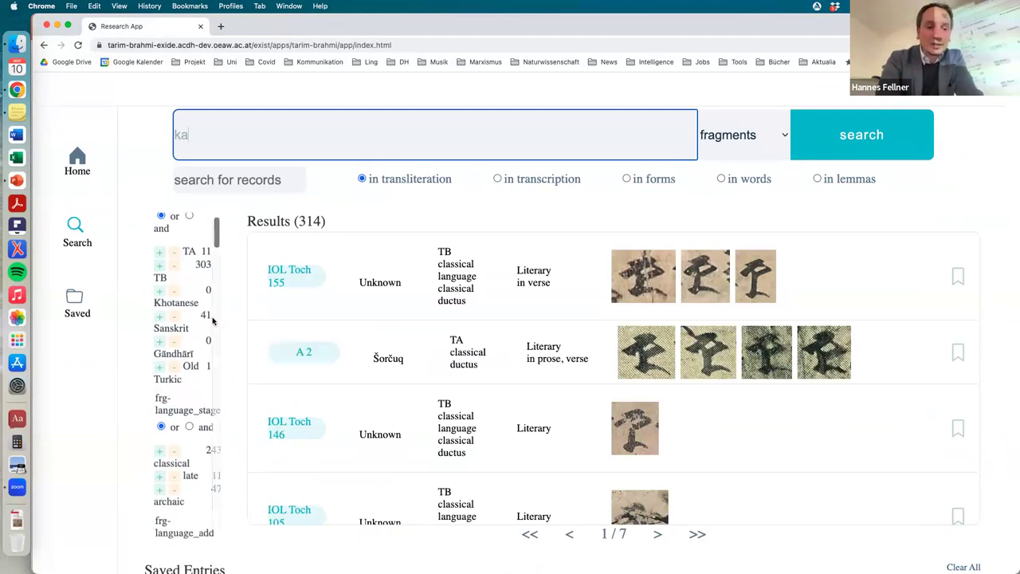
{"action": "scroll", "coordinate": [212, 321], "scroll_direction": "down", "scroll_amount": 8}
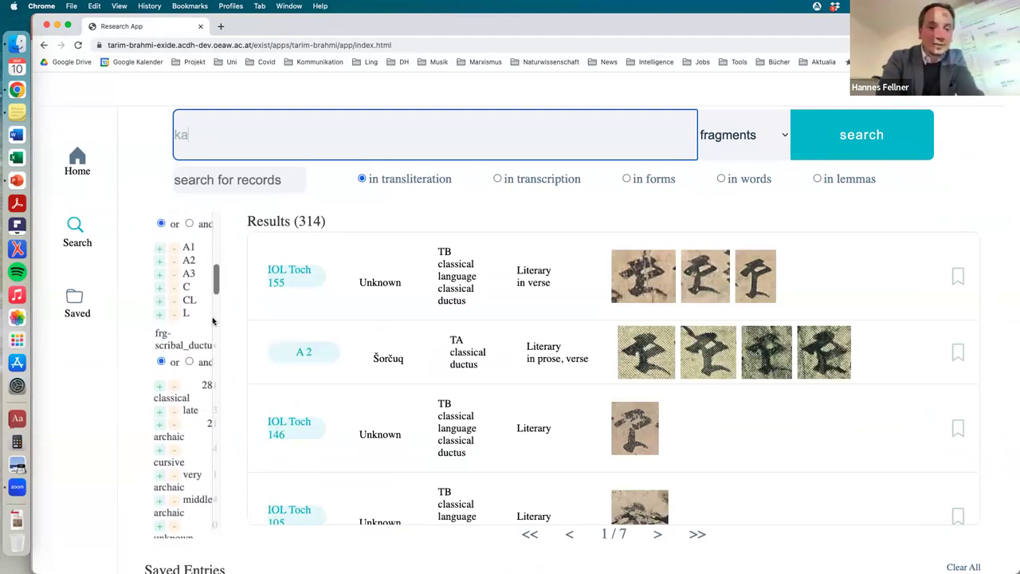
{"action": "scroll", "coordinate": [212, 321], "scroll_direction": "down", "scroll_amount": 8}
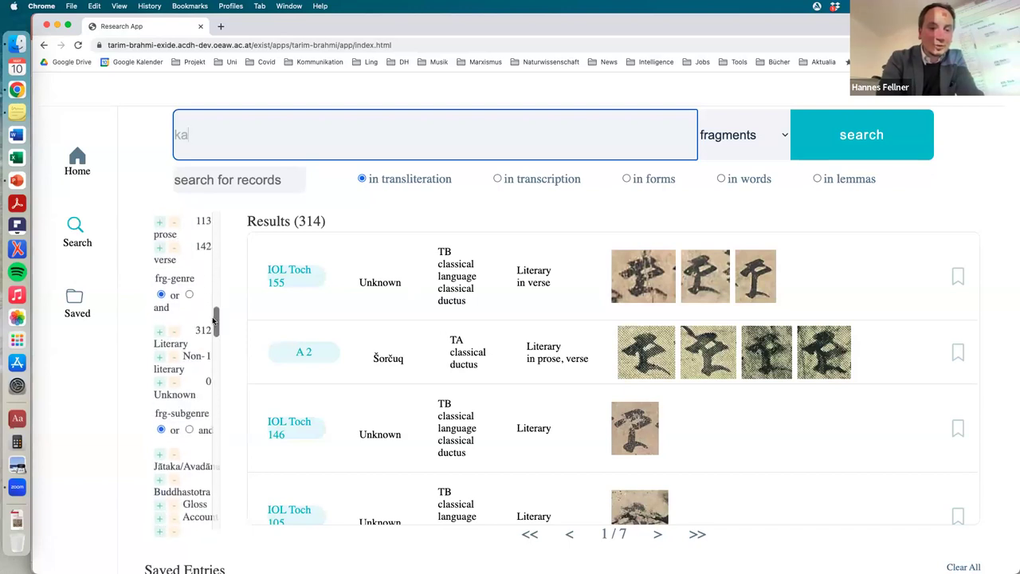
{"action": "scroll", "coordinate": [212, 320], "scroll_direction": "down", "scroll_amount": 10}
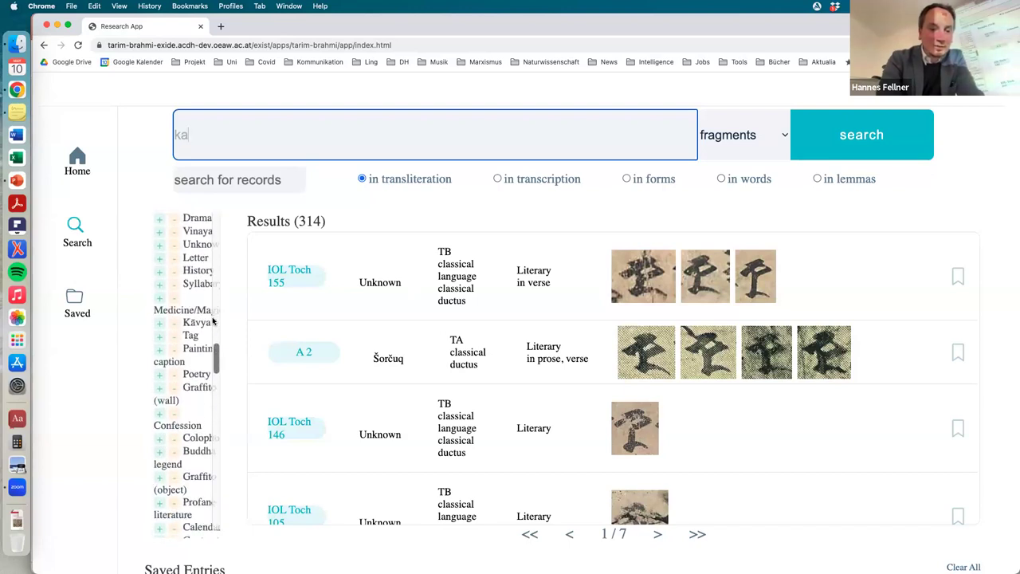
{"action": "scroll", "coordinate": [195, 344], "scroll_direction": "down", "scroll_amount": 3}
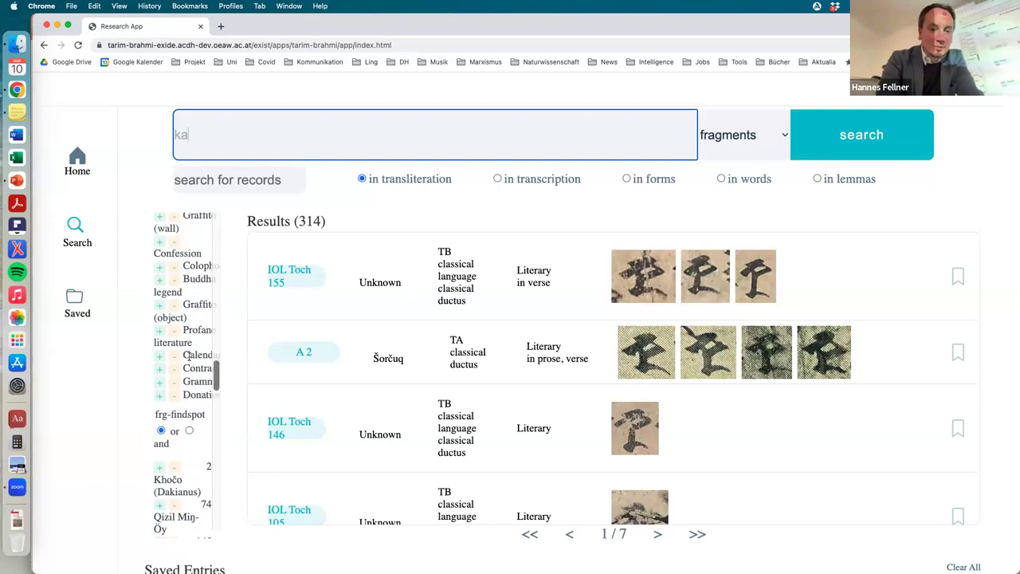
{"action": "scroll", "coordinate": [187, 353], "scroll_direction": "up", "scroll_amount": 1}
{"action": "left_click", "coordinate": [160, 325]}
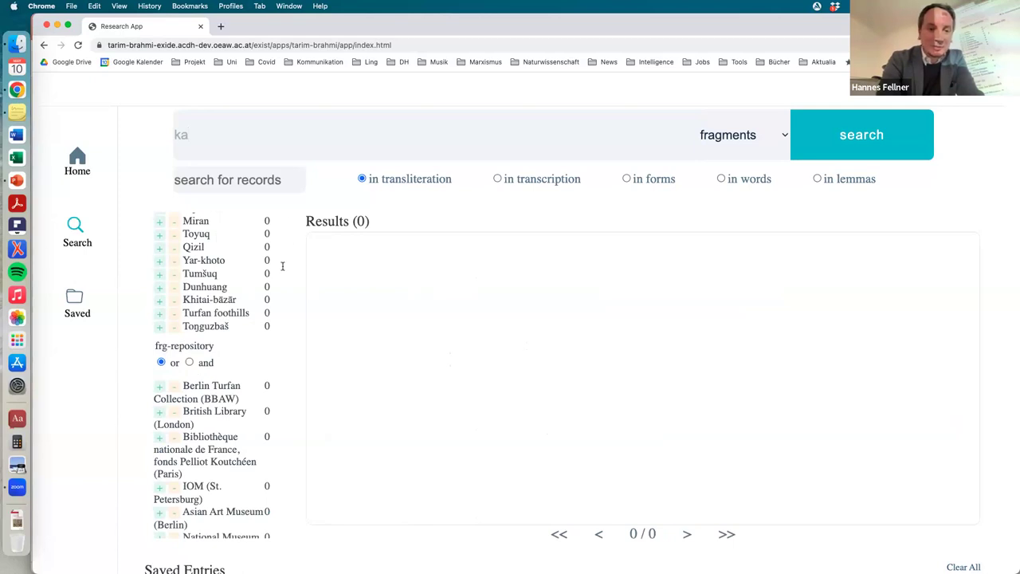
- Remove the Graffito (object) subgenre filter from the "ka" results
{"action": "scroll", "coordinate": [210, 345], "scroll_direction": "up", "scroll_amount": 2}
{"action": "scroll", "coordinate": [210, 348], "scroll_direction": "down", "scroll_amount": 8}
{"action": "scroll", "coordinate": [209, 348], "scroll_direction": "up", "scroll_amount": 10}
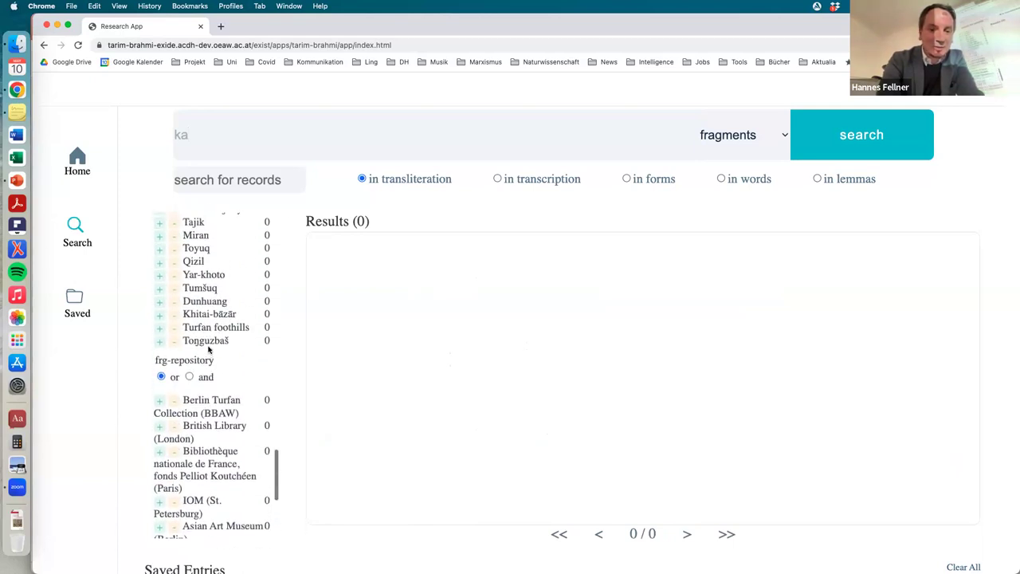
{"action": "key", "text": "super+minus"}
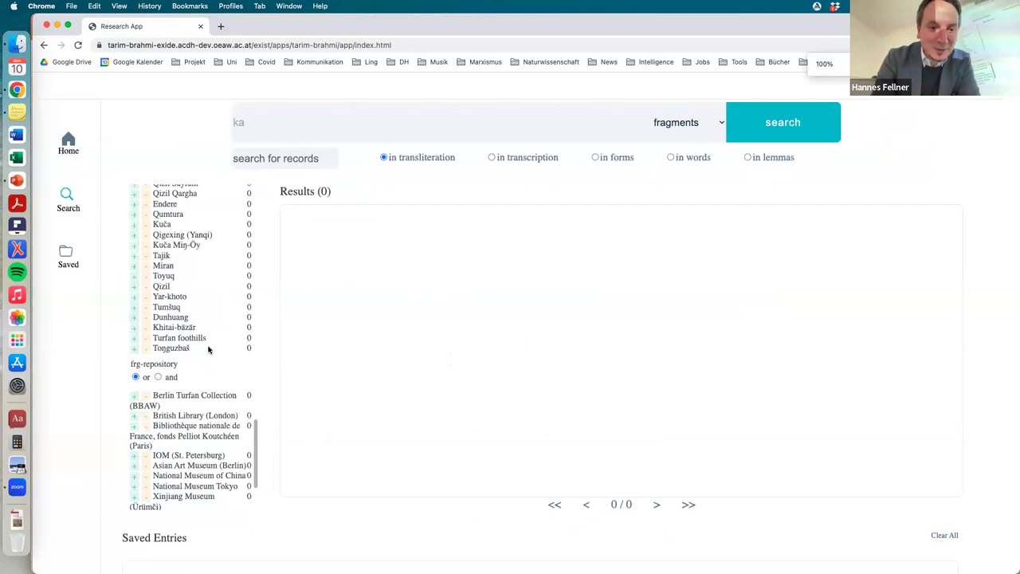
{"action": "scroll", "coordinate": [208, 349], "scroll_direction": "up", "scroll_amount": 5}
{"action": "scroll", "coordinate": [203, 327], "scroll_direction": "up", "scroll_amount": 3}
{"action": "left_click", "coordinate": [134, 408]}
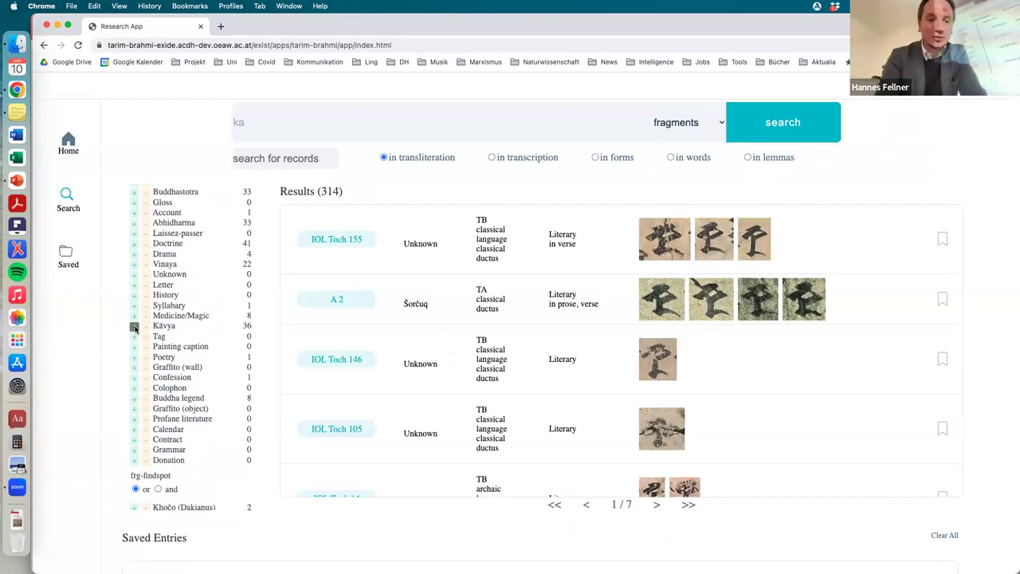
- Try restricting the "ka" results to the Kāvya subgenre, and remove that filter again
{"action": "left_click", "coordinate": [135, 327]}
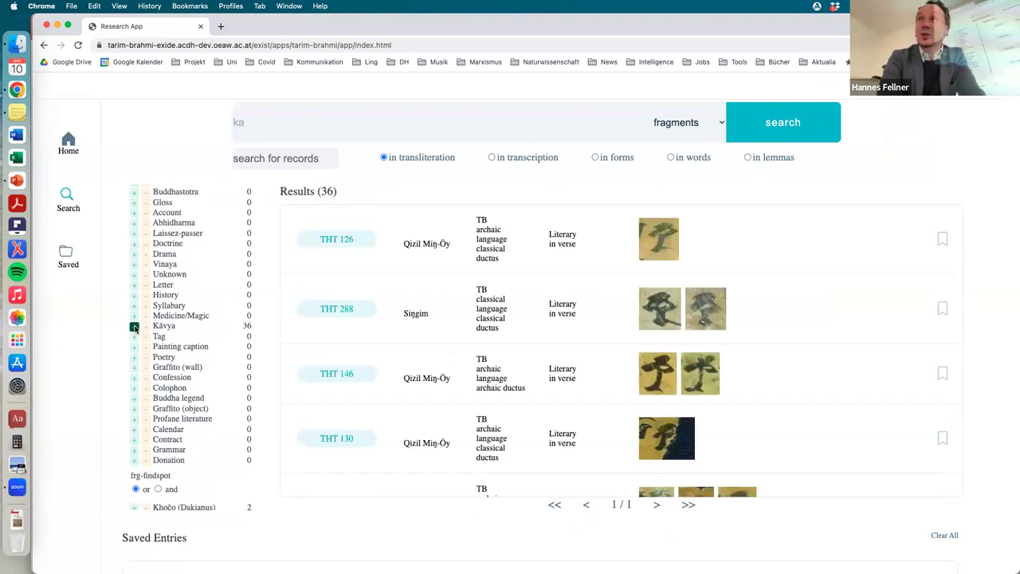
{"action": "left_click", "coordinate": [135, 327]}
- Filter the "ka" results by the findspot Qizil Miŋ-Öy and look through the listed fragments
{"action": "scroll", "coordinate": [176, 343], "scroll_direction": "down", "scroll_amount": 5}
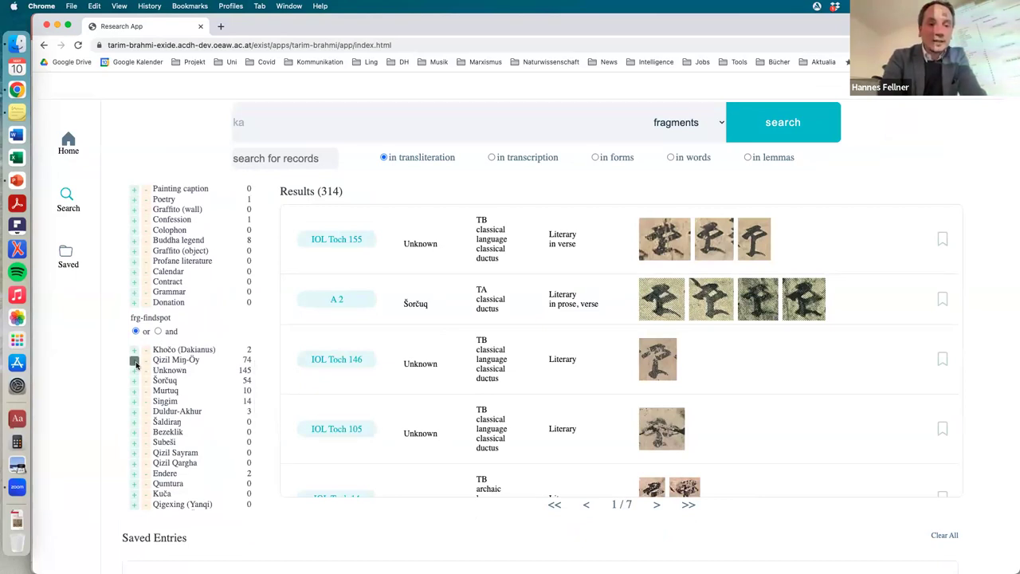
{"action": "left_click", "coordinate": [135, 361]}
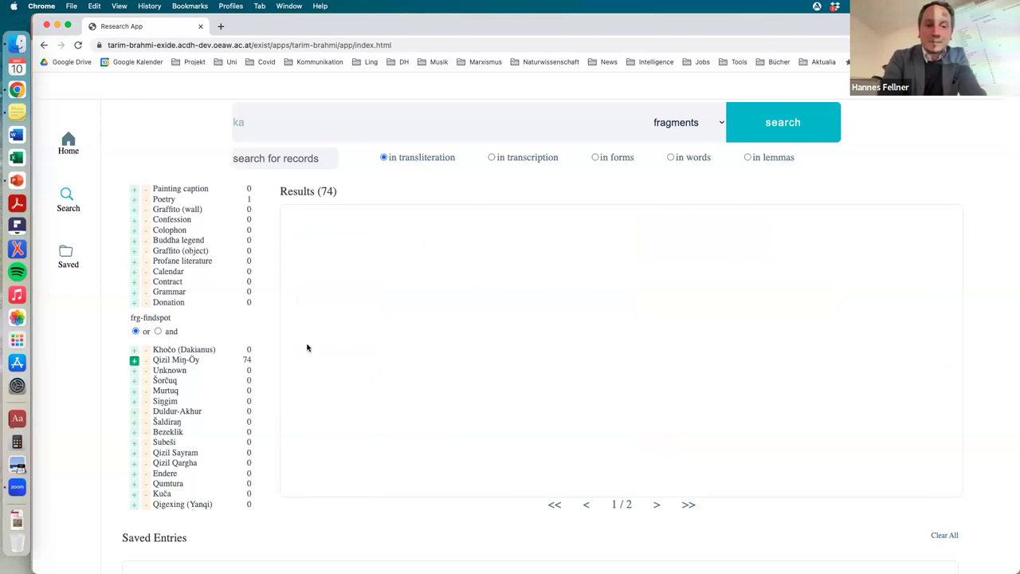
{"action": "scroll", "coordinate": [446, 352], "scroll_direction": "down", "scroll_amount": 2}
{"action": "scroll", "coordinate": [446, 352], "scroll_direction": "down", "scroll_amount": 1}
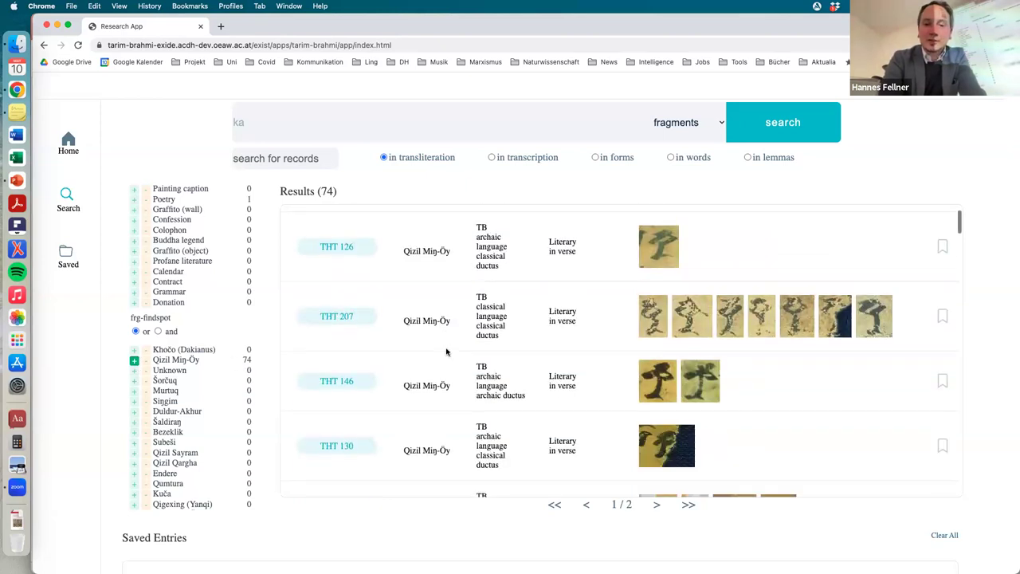
- Try restricting the "ka" results from Qizil Miŋ-Öy to prose fragments, and remove the prose filter again
{"action": "scroll", "coordinate": [179, 310], "scroll_direction": "up", "scroll_amount": 3}
{"action": "scroll", "coordinate": [179, 310], "scroll_direction": "up", "scroll_amount": 10}
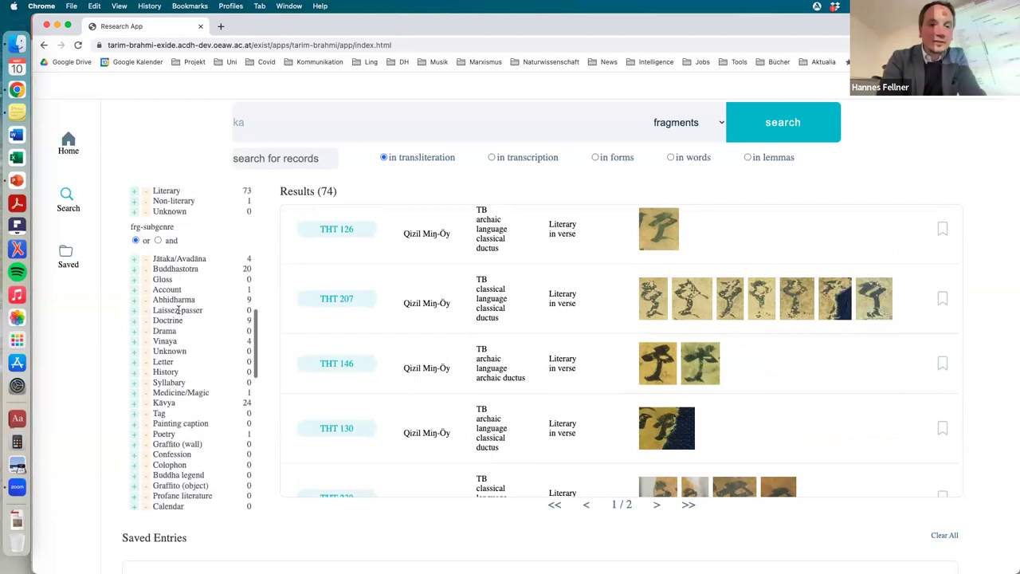
{"action": "left_click", "coordinate": [135, 369]}
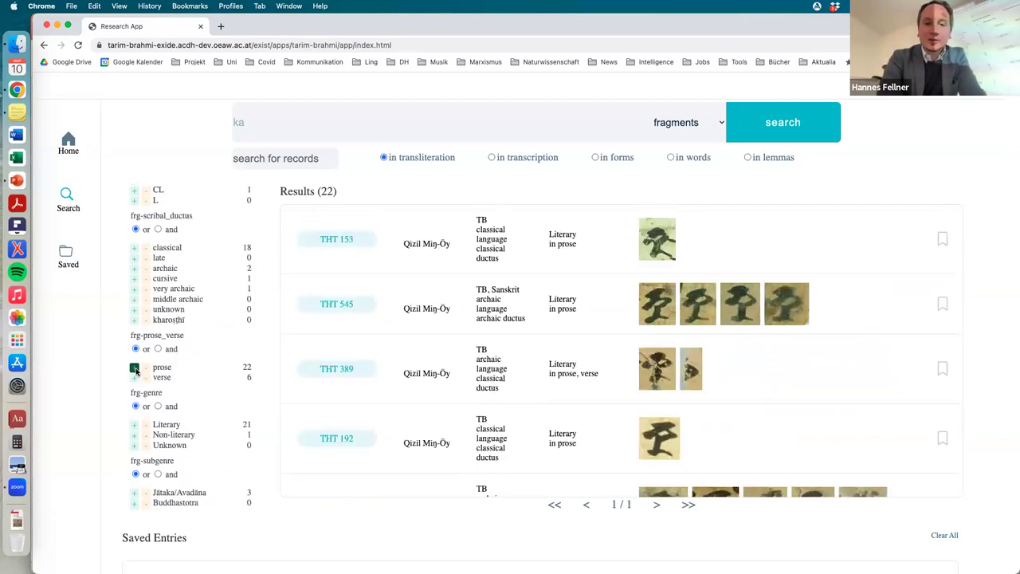
{"action": "left_click", "coordinate": [135, 368]}
- Try filtering the "ka" results by Peyrot language stage A1, look through the fragments, and remove that filter again
{"action": "scroll", "coordinate": [183, 342], "scroll_direction": "up", "scroll_amount": 8}
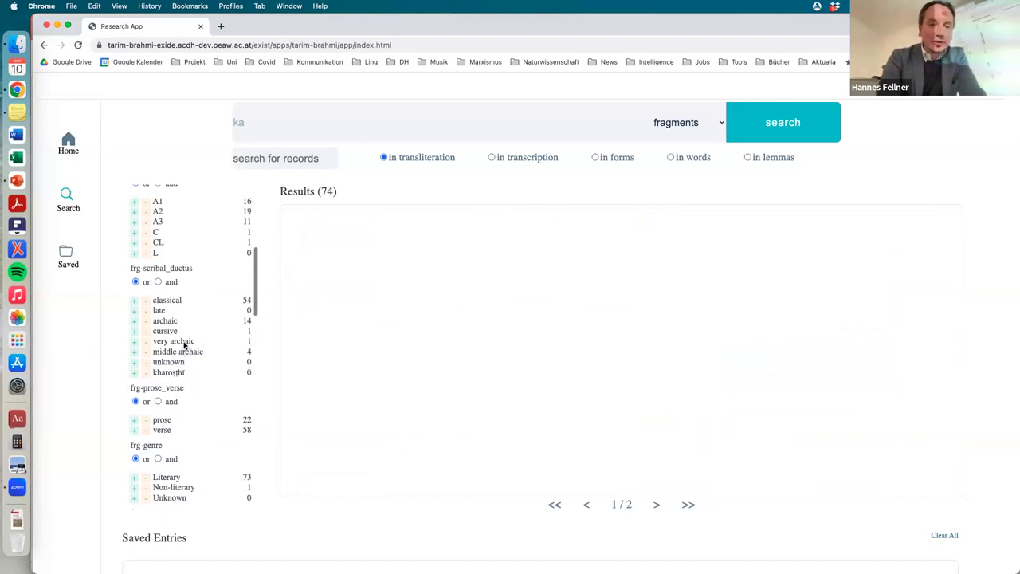
{"action": "scroll", "coordinate": [183, 344], "scroll_direction": "up", "scroll_amount": 1}
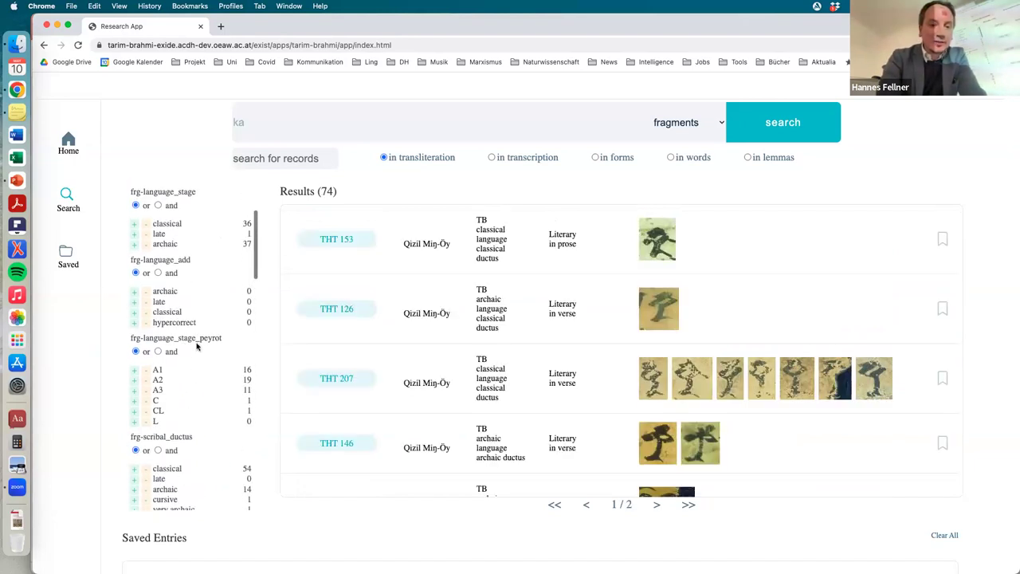
{"action": "left_click", "coordinate": [135, 370]}
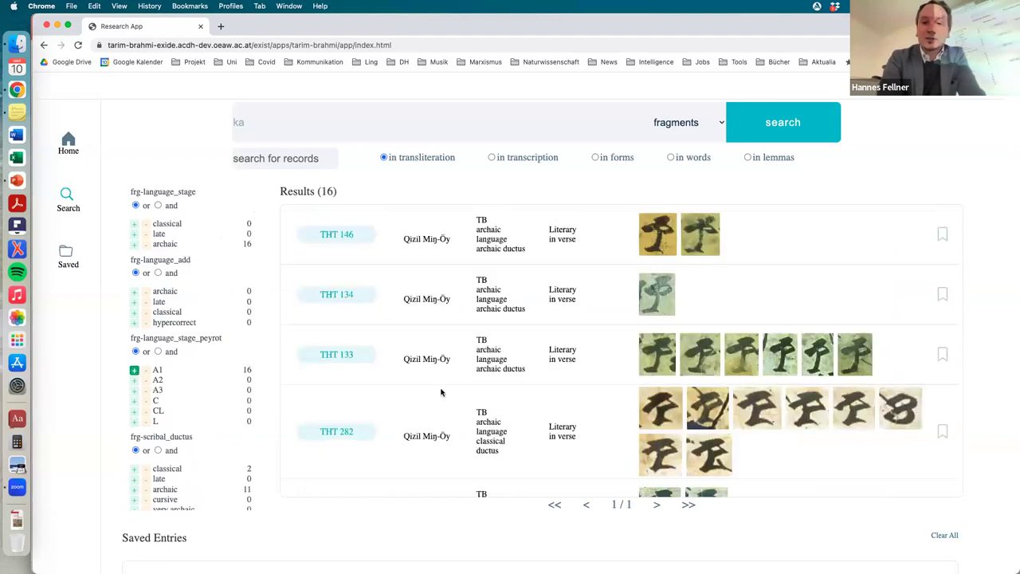
{"action": "scroll", "coordinate": [441, 392], "scroll_direction": "down", "scroll_amount": 5}
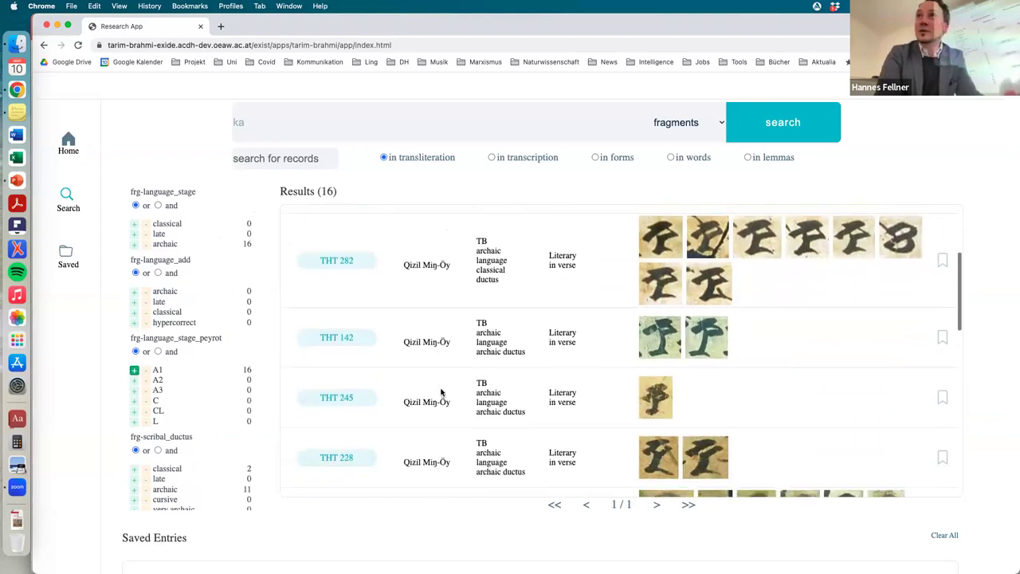
{"action": "left_click", "coordinate": [135, 370]}
- Remove the findspot filter Qizil Miŋ-Öy from the "ka" results
{"action": "scroll", "coordinate": [147, 376], "scroll_direction": "down", "scroll_amount": 8}
{"action": "scroll", "coordinate": [150, 380], "scroll_direction": "down", "scroll_amount": 8}
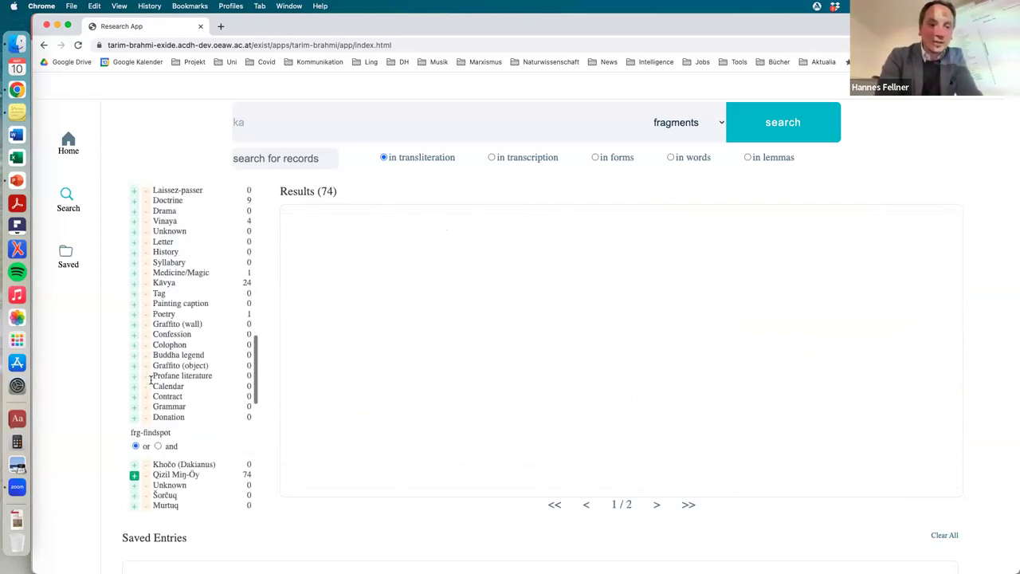
{"action": "left_click", "coordinate": [134, 294]}
{"action": "left_click", "coordinate": [134, 294]}
{"action": "left_click", "coordinate": [134, 283]}
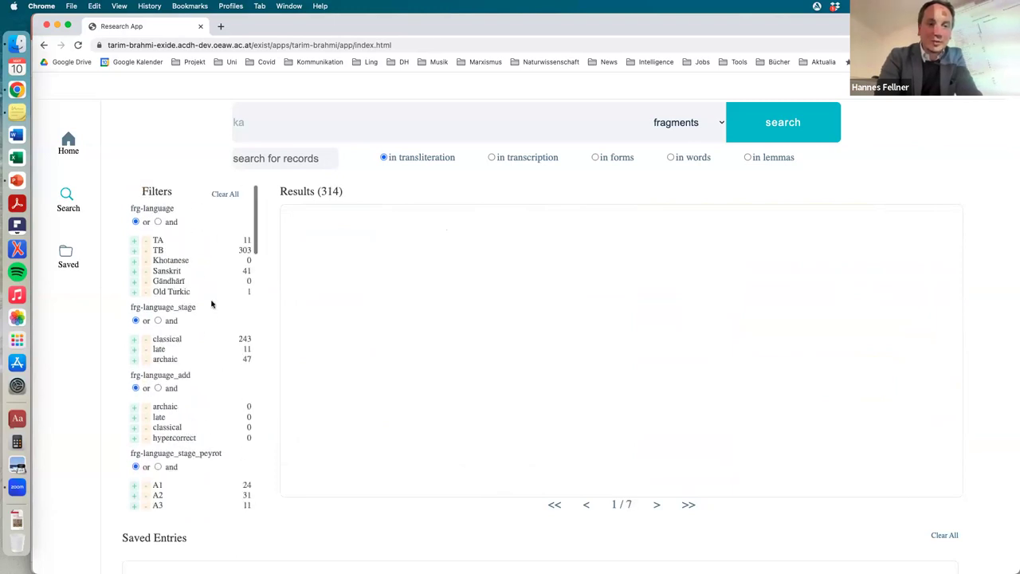
- Replace the search text with "o no lme" and search the fragments for it in transliteration
{"action": "left_click", "coordinate": [259, 141]}
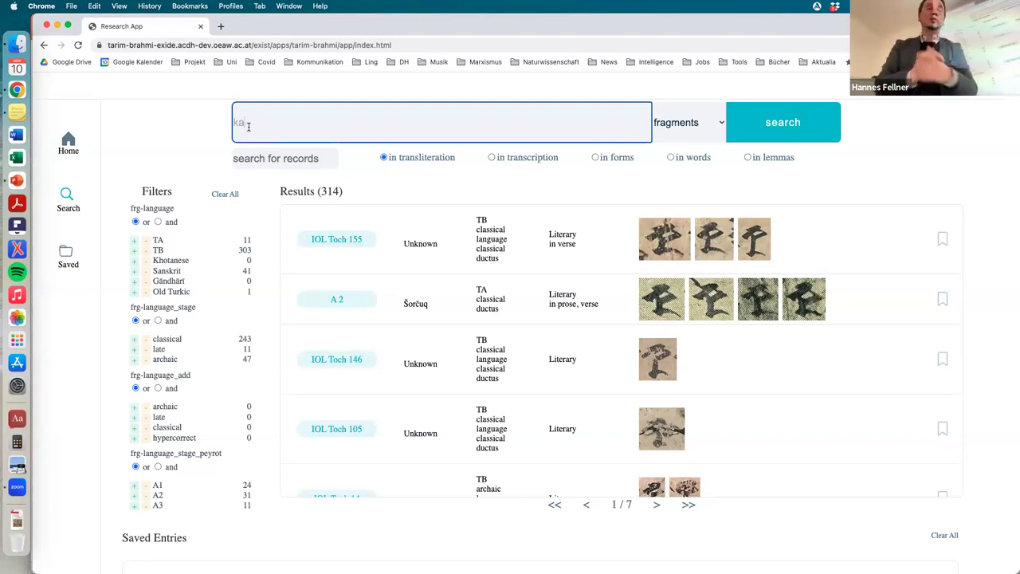
{"action": "key", "text": "BackSpace"}
{"action": "key", "text": "BackSpace"}
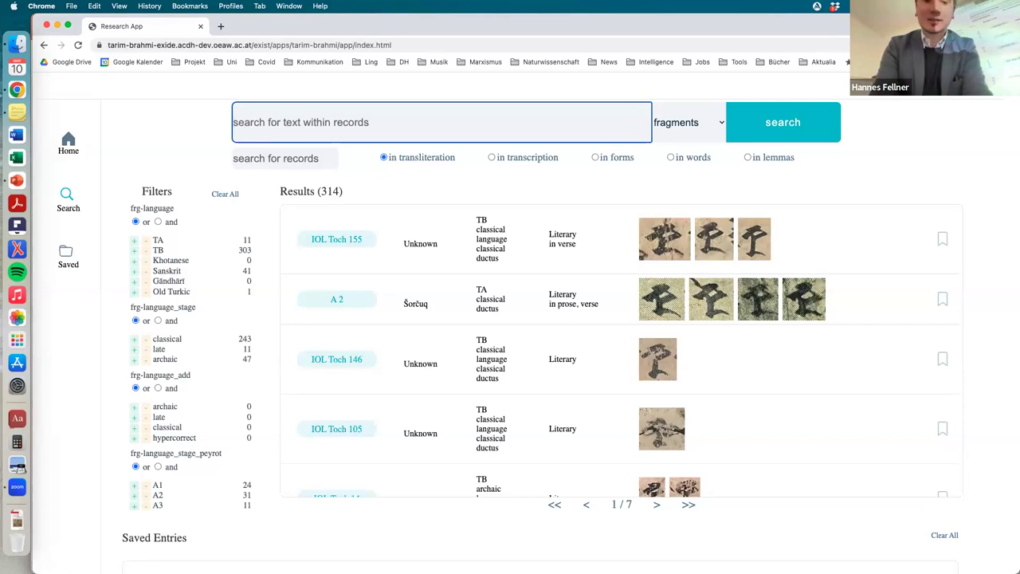
{"action": "type", "text": "o no lme"}
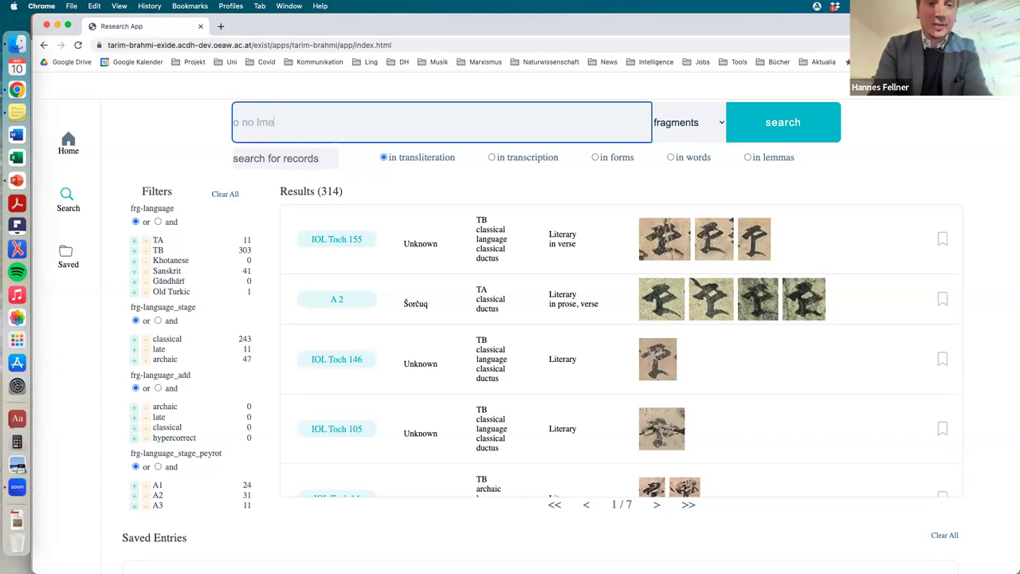
{"action": "left_click", "coordinate": [773, 126]}
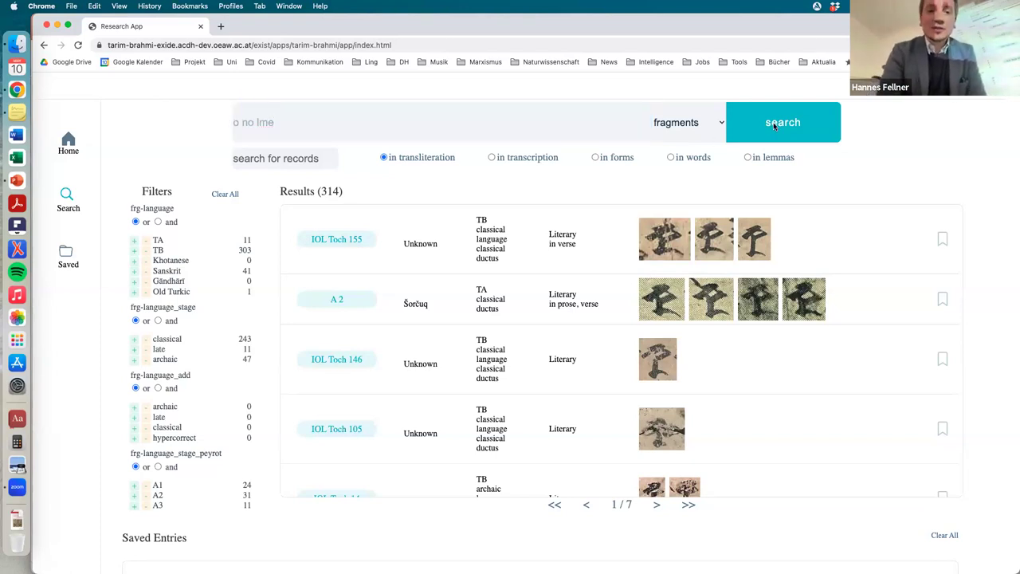
{"action": "scroll", "coordinate": [796, 249], "scroll_direction": "down", "scroll_amount": 1}
{"action": "scroll", "coordinate": [797, 249], "scroll_direction": "up", "scroll_amount": 1}
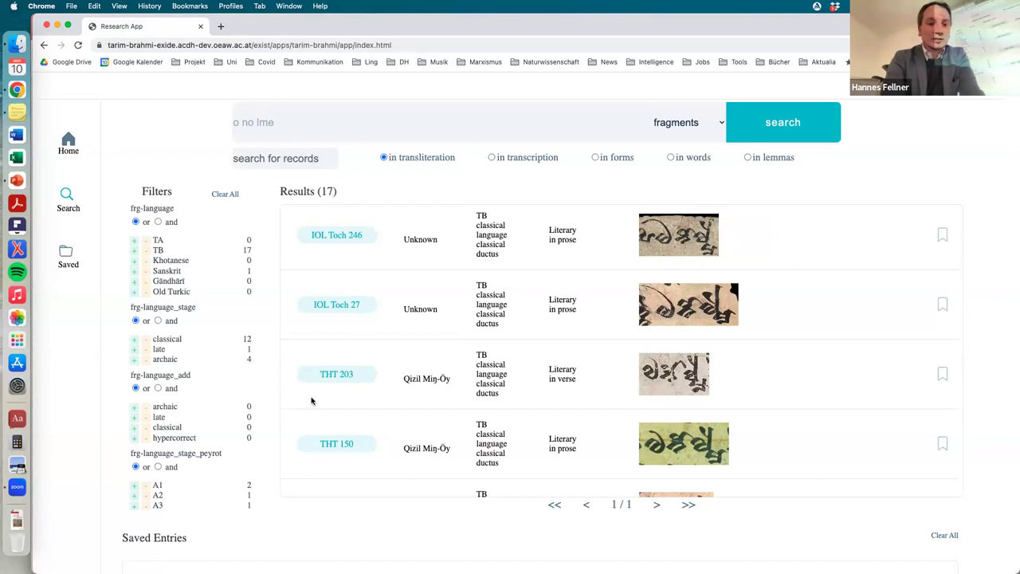
- Switch to PowerPoint, start the slide show from the "Research App" slide, and advance to the following slide
{"action": "left_click", "coordinate": [17, 182]}
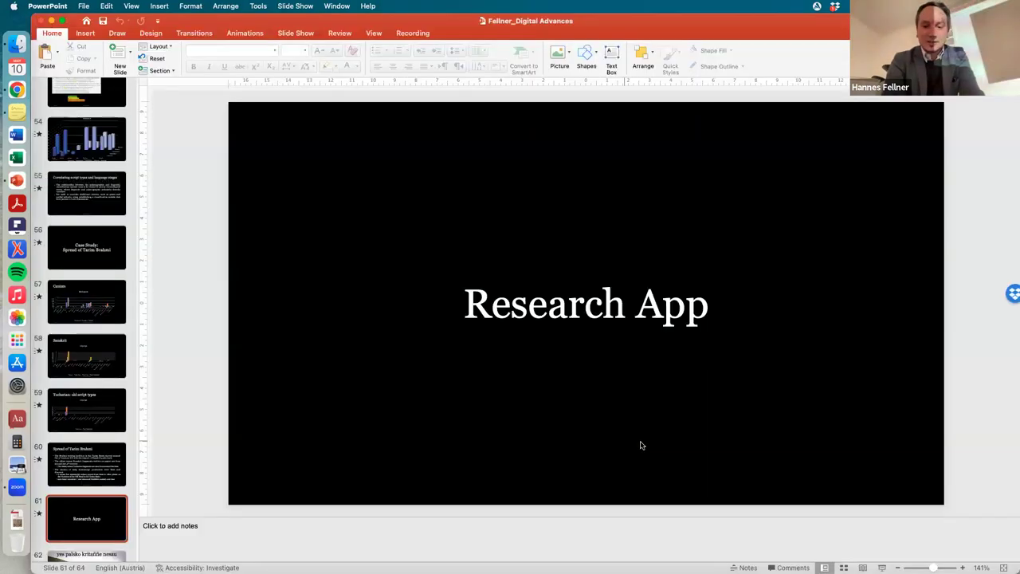
{"action": "key", "text": "super+Return"}
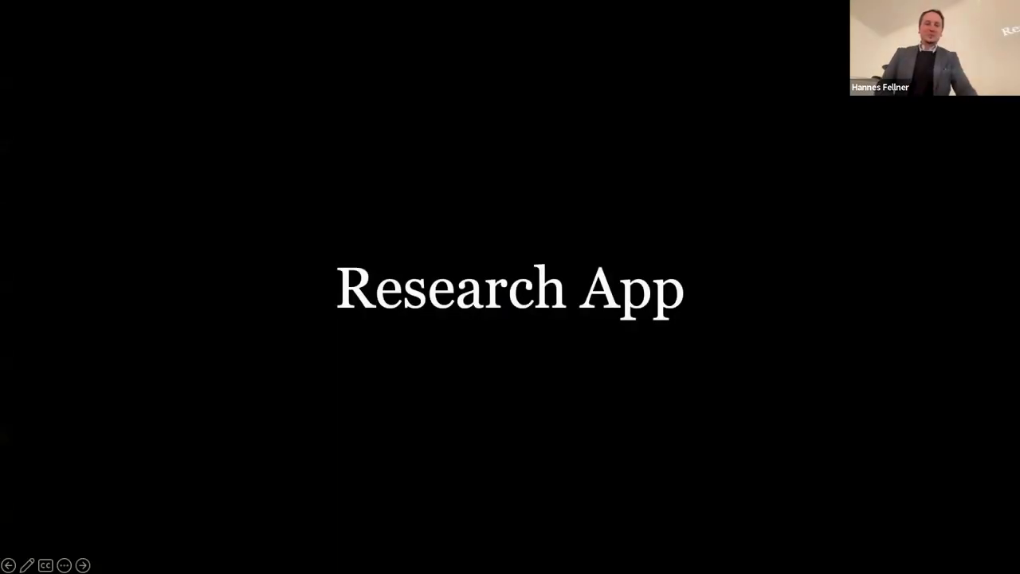
{"action": "key", "text": "Right"}
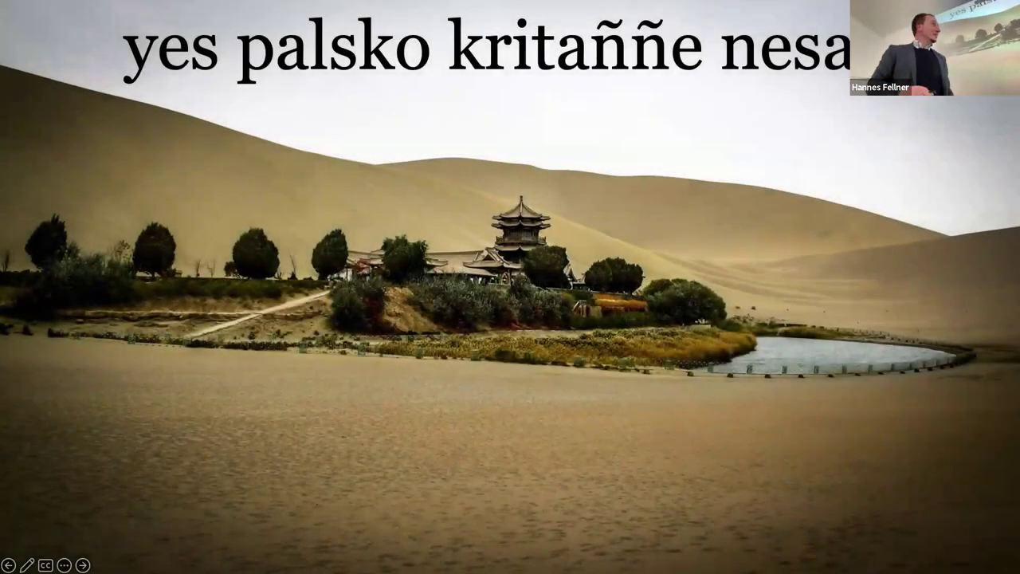